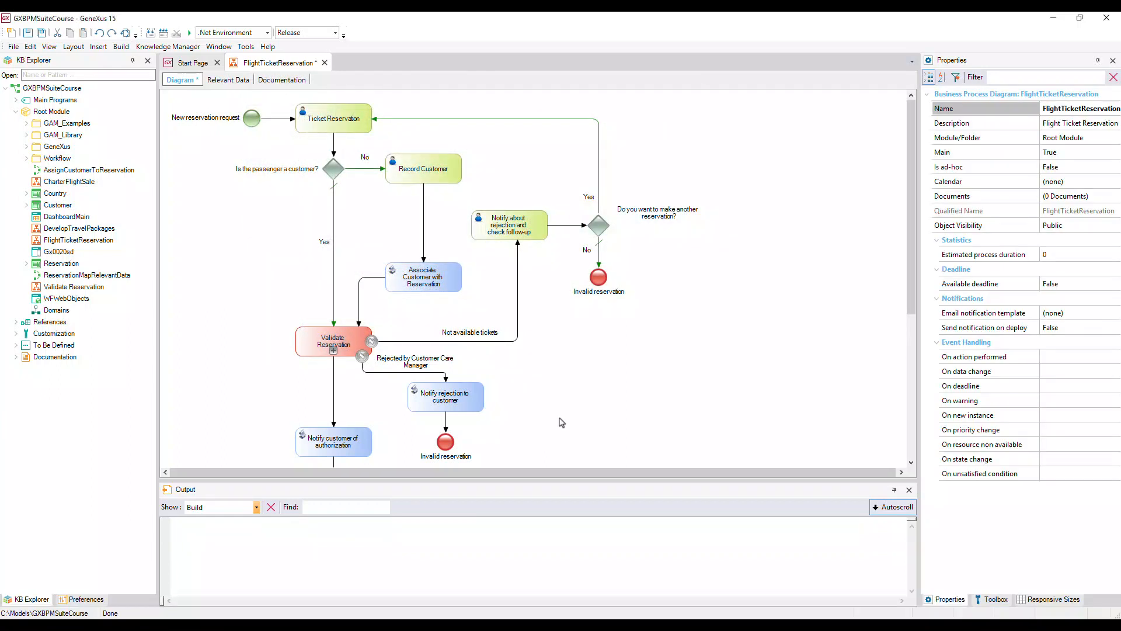
Assign the AssignCustomerToReservation procedure as the application of the Associate Customer with Reservation script task
left_click(429, 287)
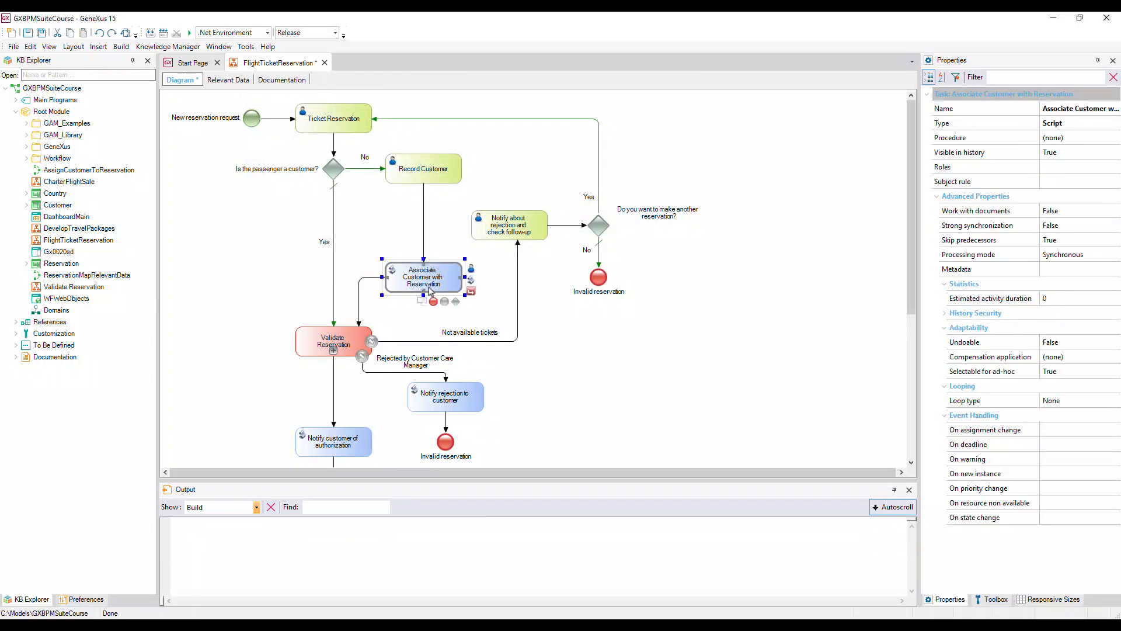
left_click(1110, 139)
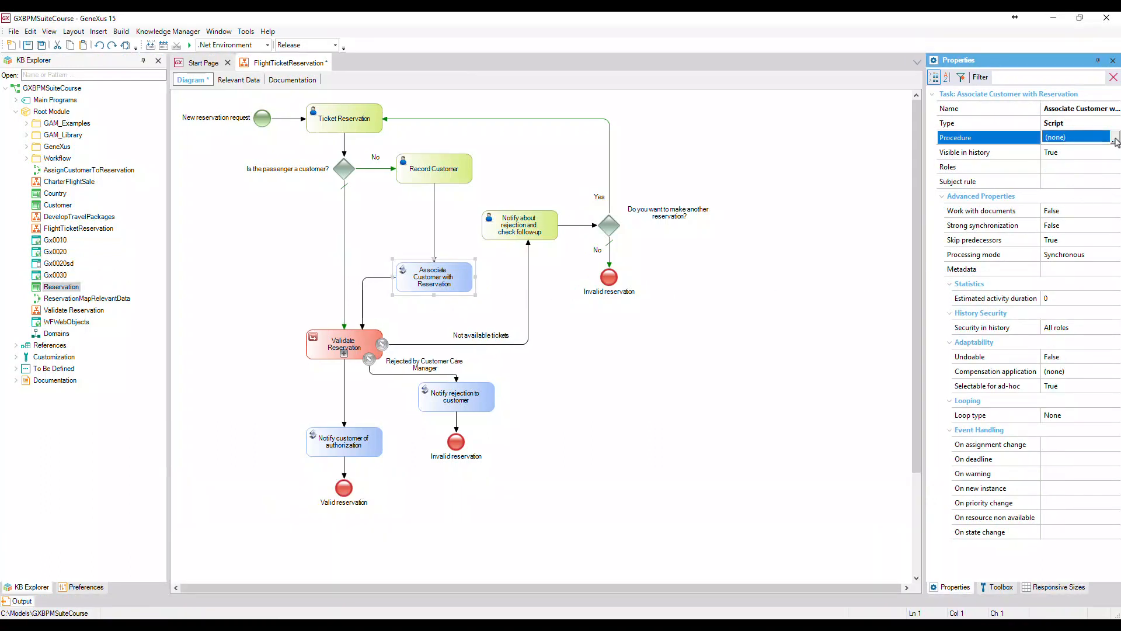
left_click(1115, 139)
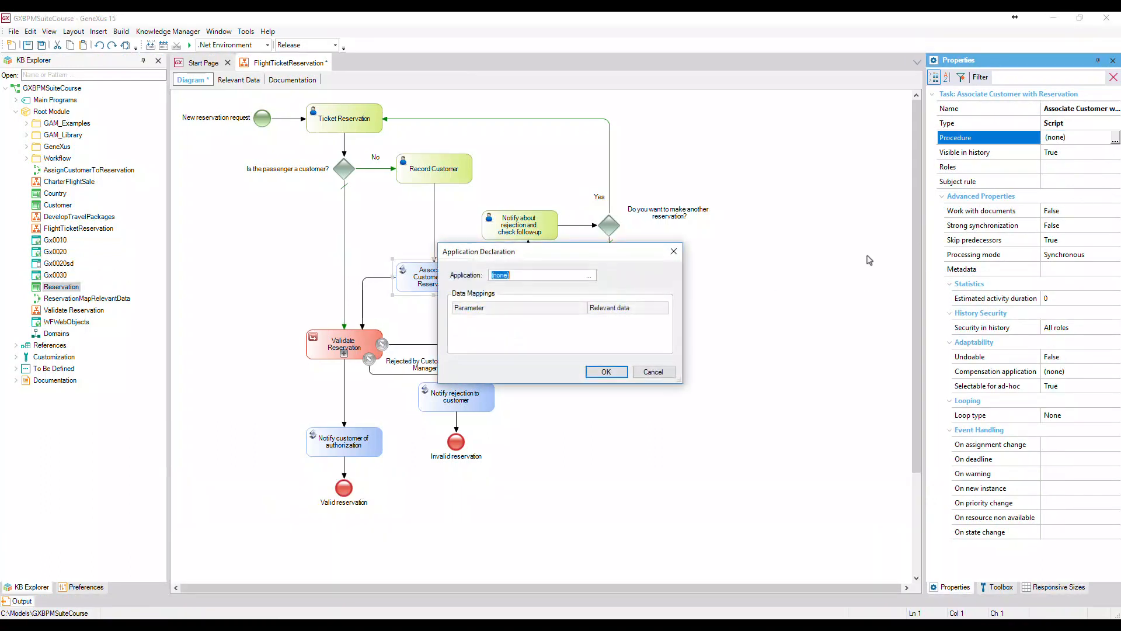
left_click(590, 277)
type("ass")
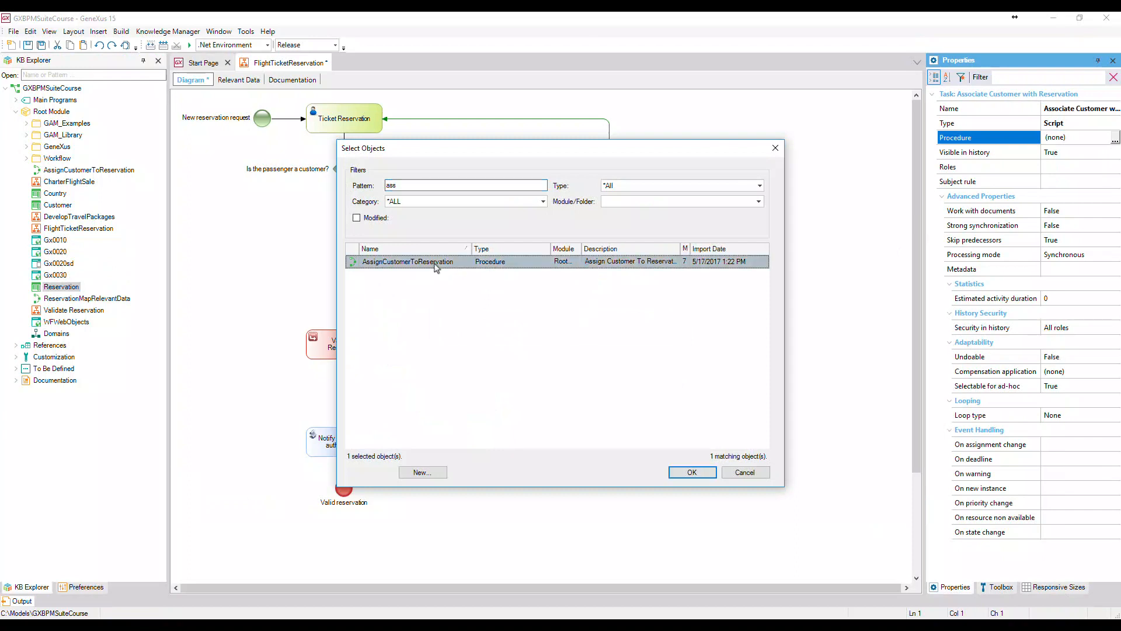
double_click(437, 262)
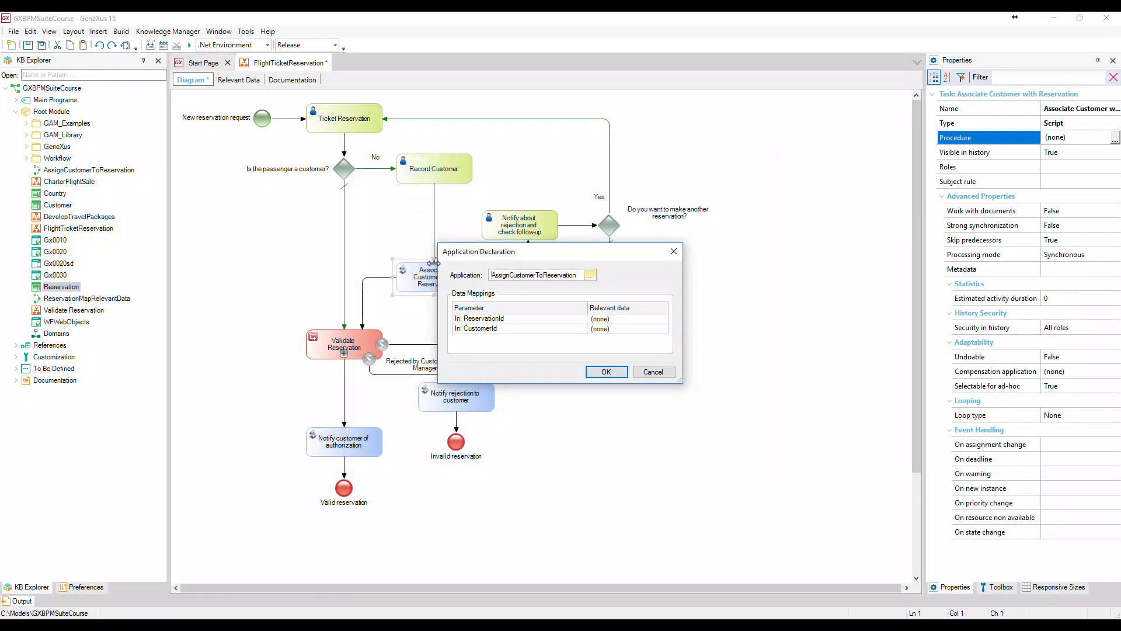
Map the procedure's ReservationId and CustomerId parameters to the relevant data of the same names and accept the application declaration
left_click(628, 319)
left_click(664, 319)
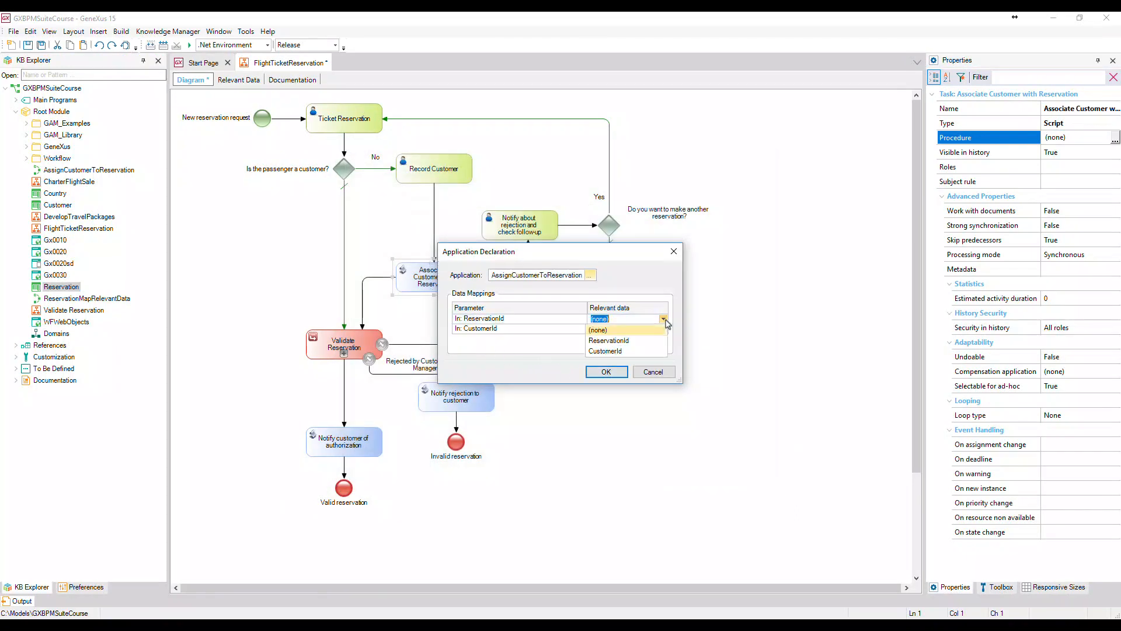
left_click(643, 343)
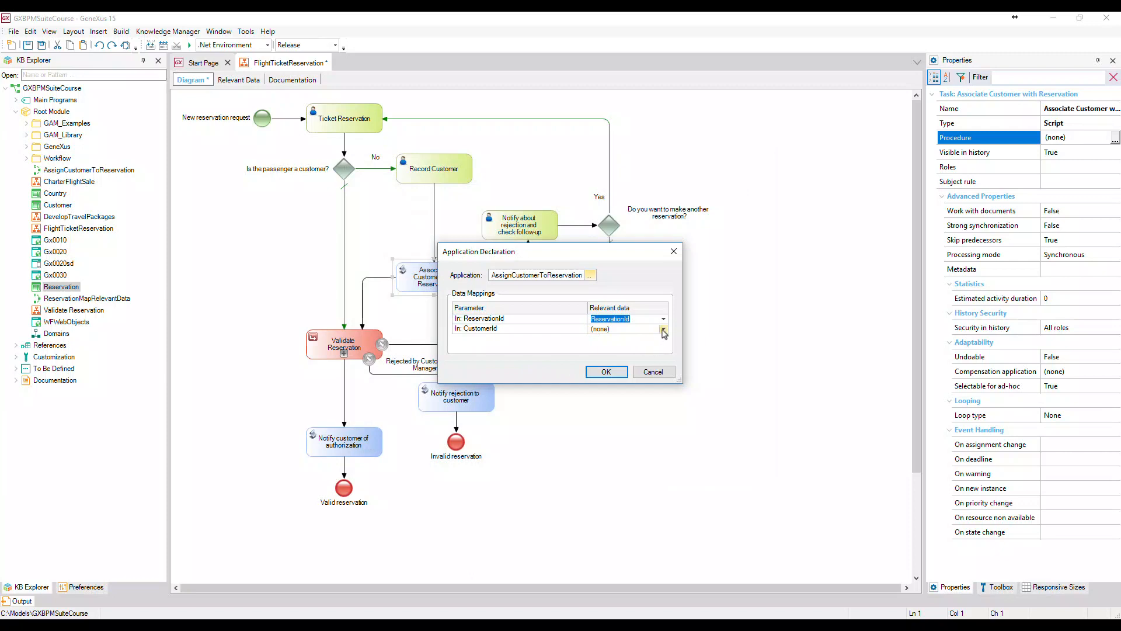
left_click(664, 330)
left_click(642, 360)
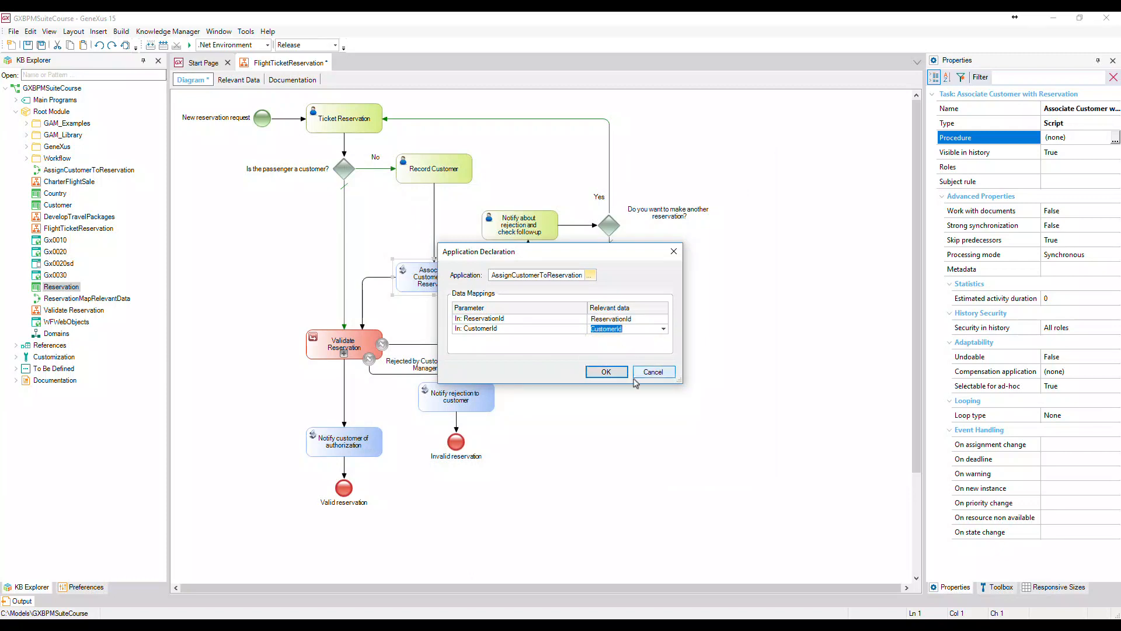
left_click(605, 371)
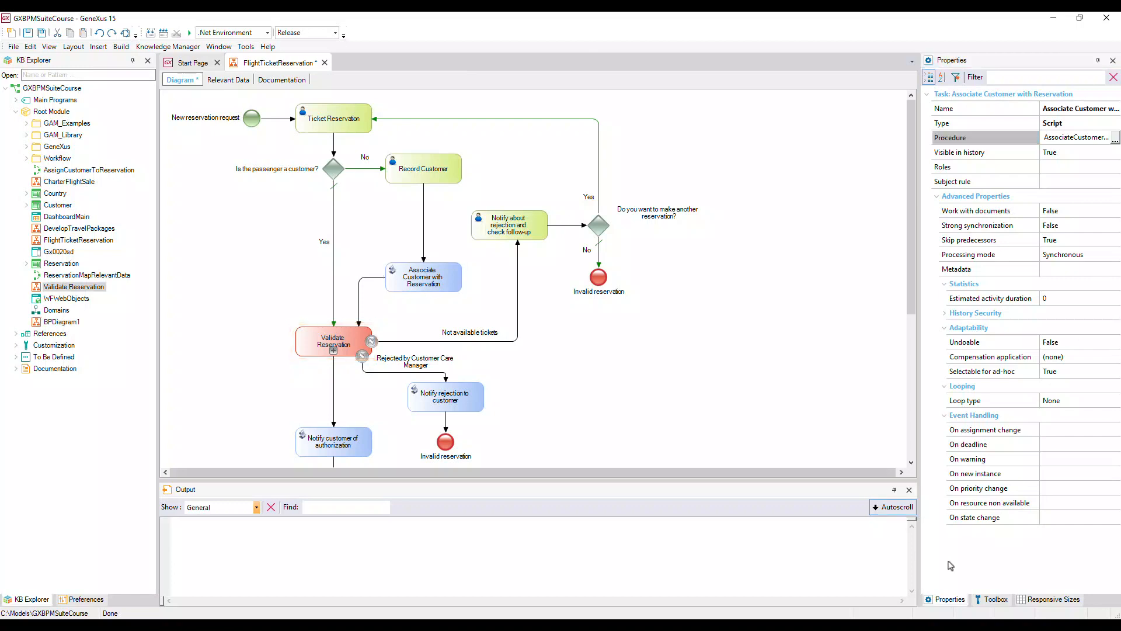
Detach both boundary events from the embedded Validate Reservation subprocess and delete the subprocess from the diagram
left_click(999, 600)
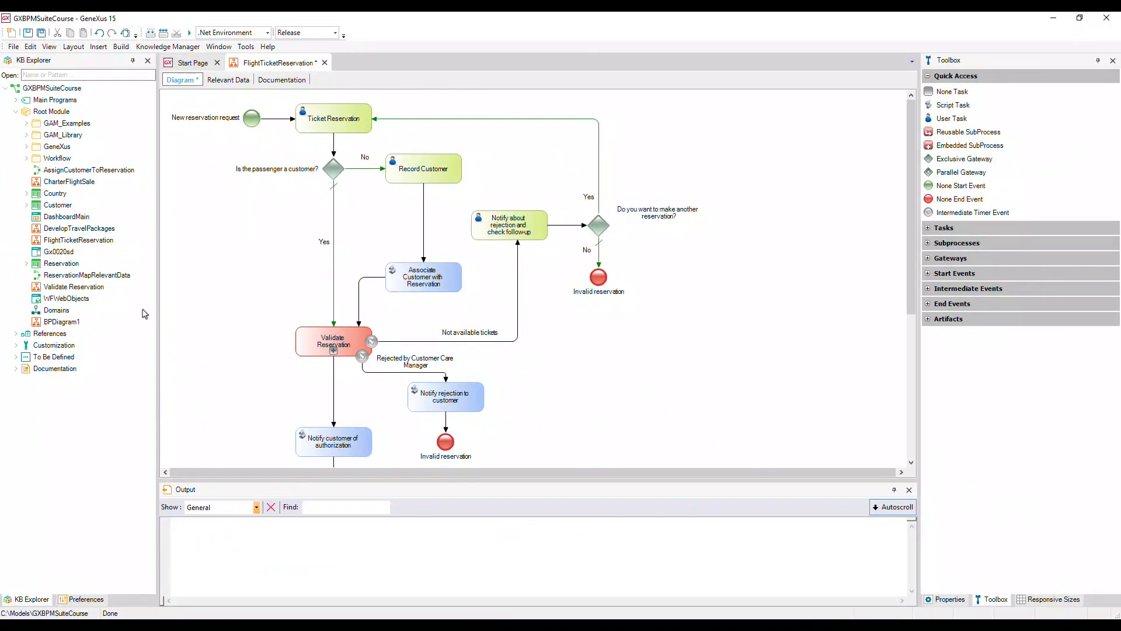
left_click(86, 287)
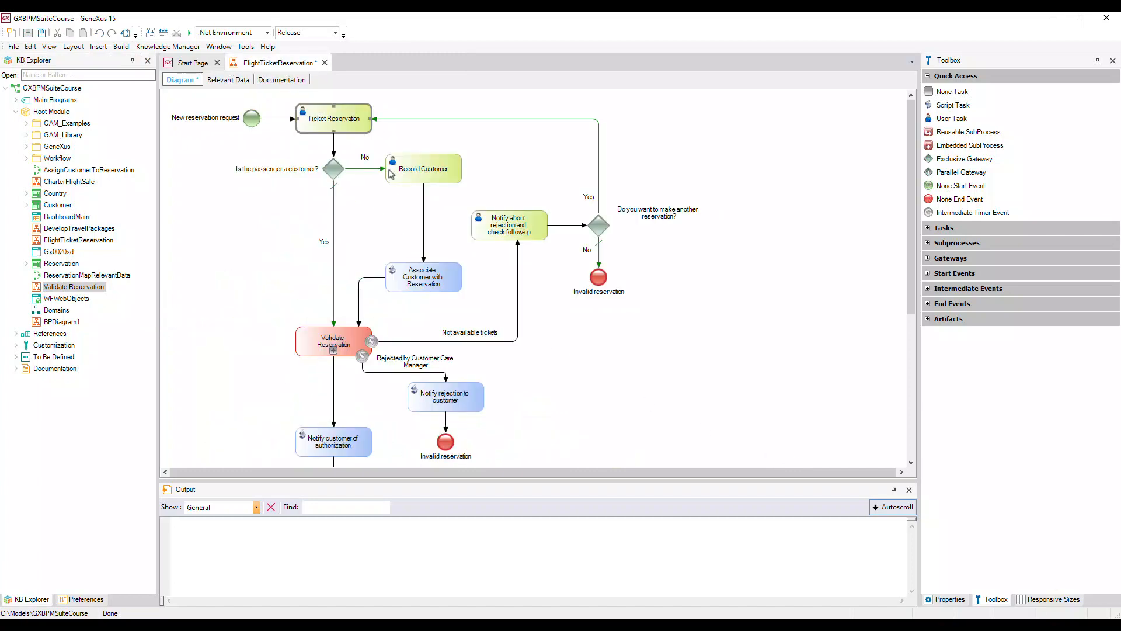
left_click_drag(372, 341, 364, 374)
left_click(344, 340)
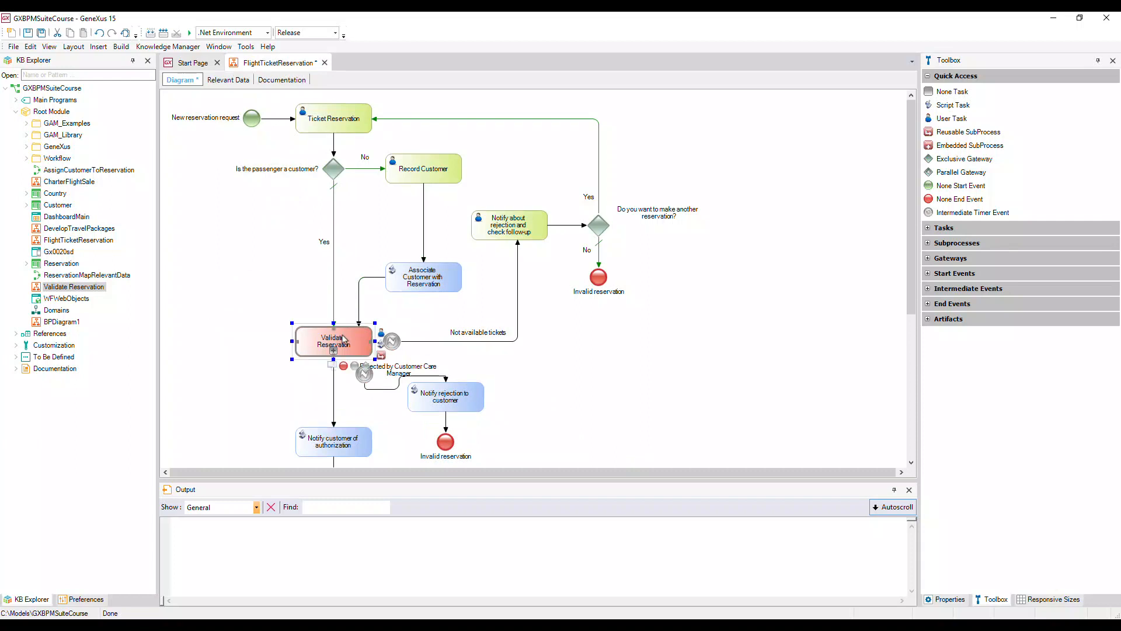
key("Delete")
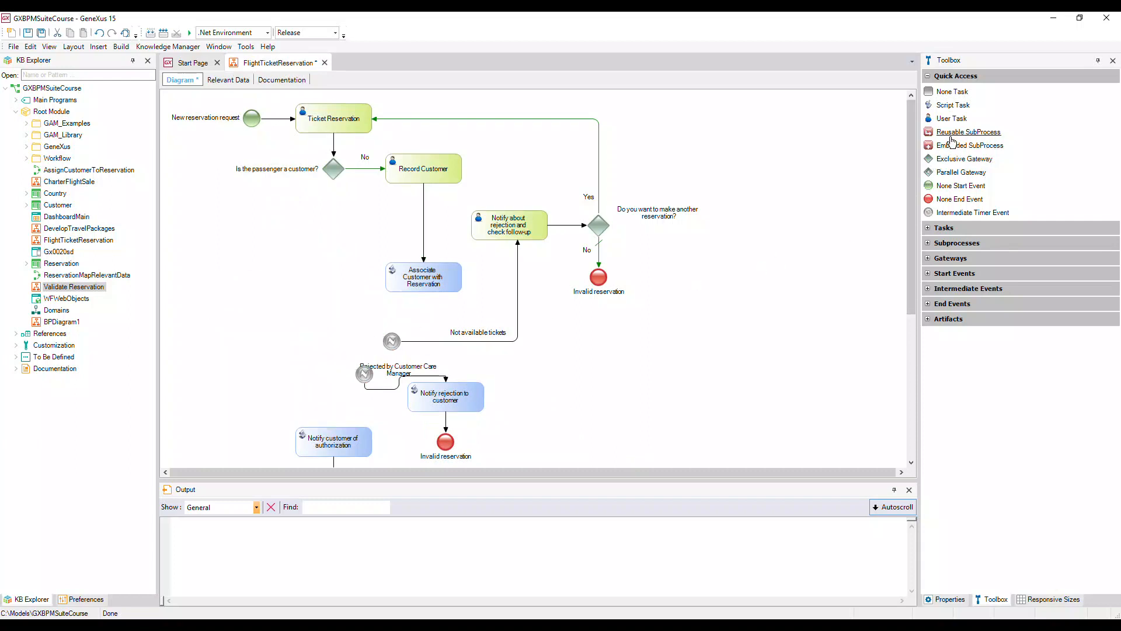
Place a reusable subprocess in the gap and reconnect the customer gateway (Default condition), Associate Customer task, both boundary events and Notify customer of authorization
left_click_drag(950, 138, 335, 349)
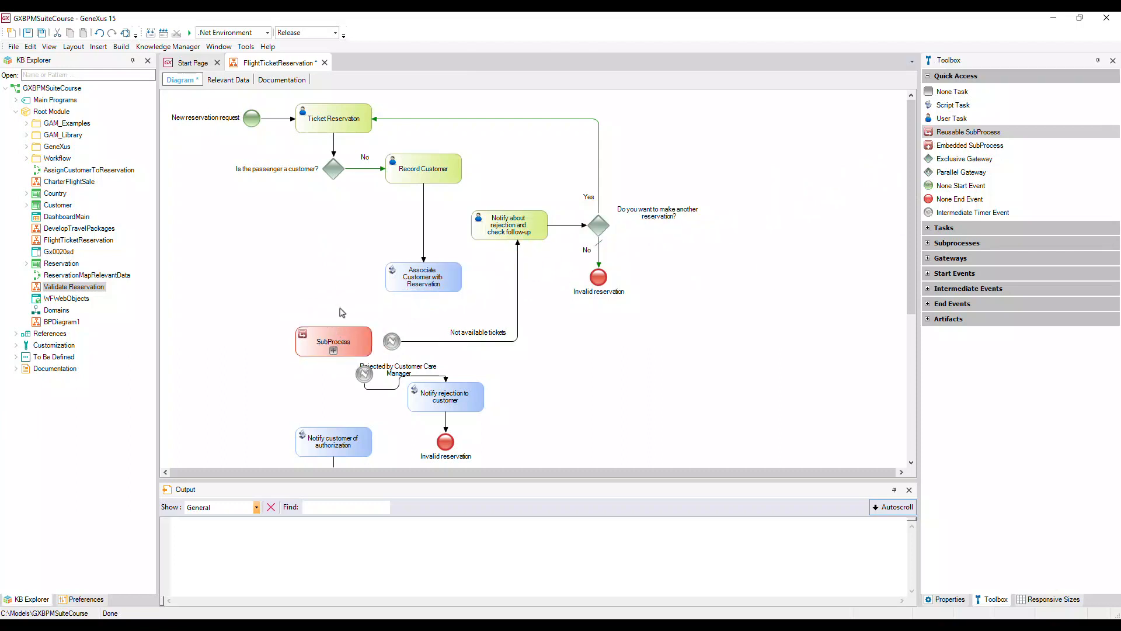
left_click_drag(333, 192, 333, 338)
left_click(946, 599)
left_click(1115, 108)
left_click(1051, 150)
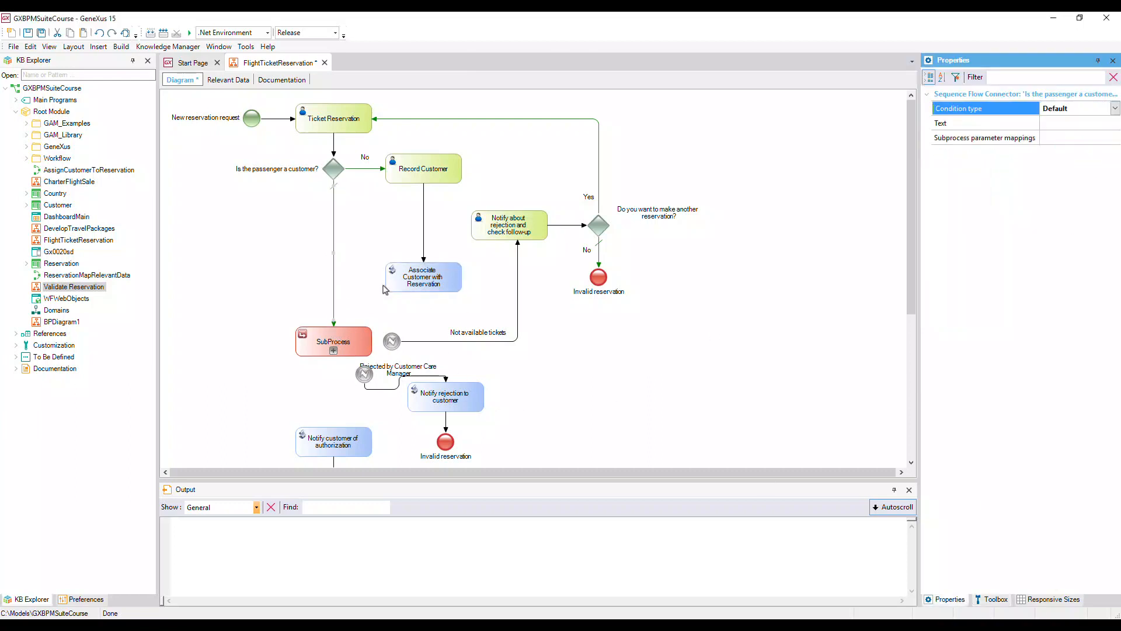
left_click_drag(385, 278, 336, 432)
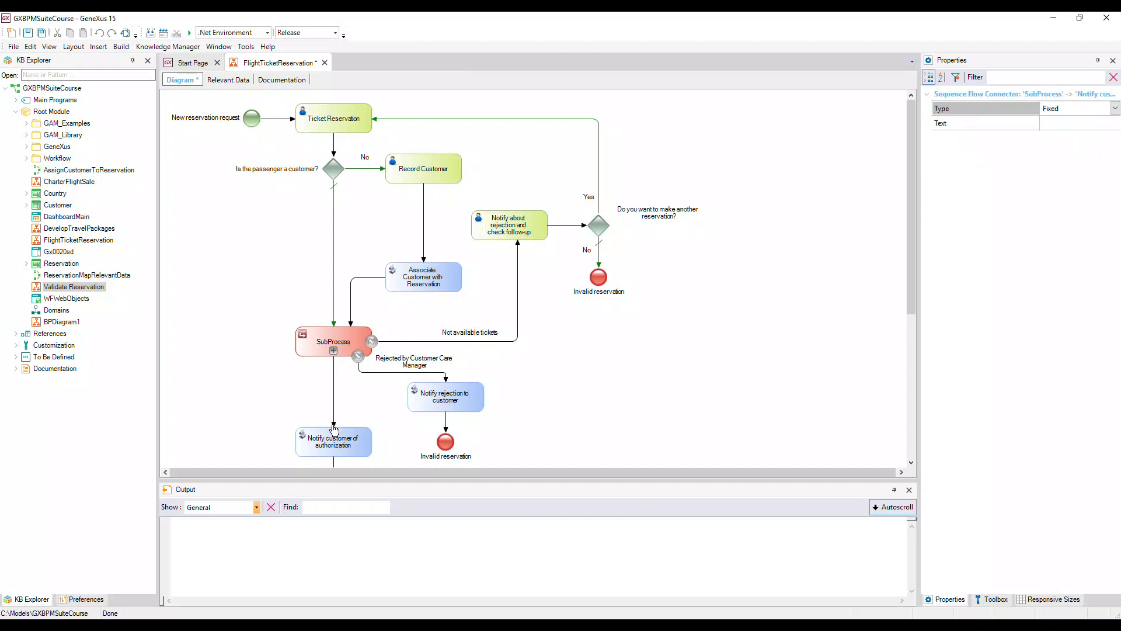
Rename the new reusable subprocess as Validate Reservation
left_click(331, 342)
left_click(332, 341)
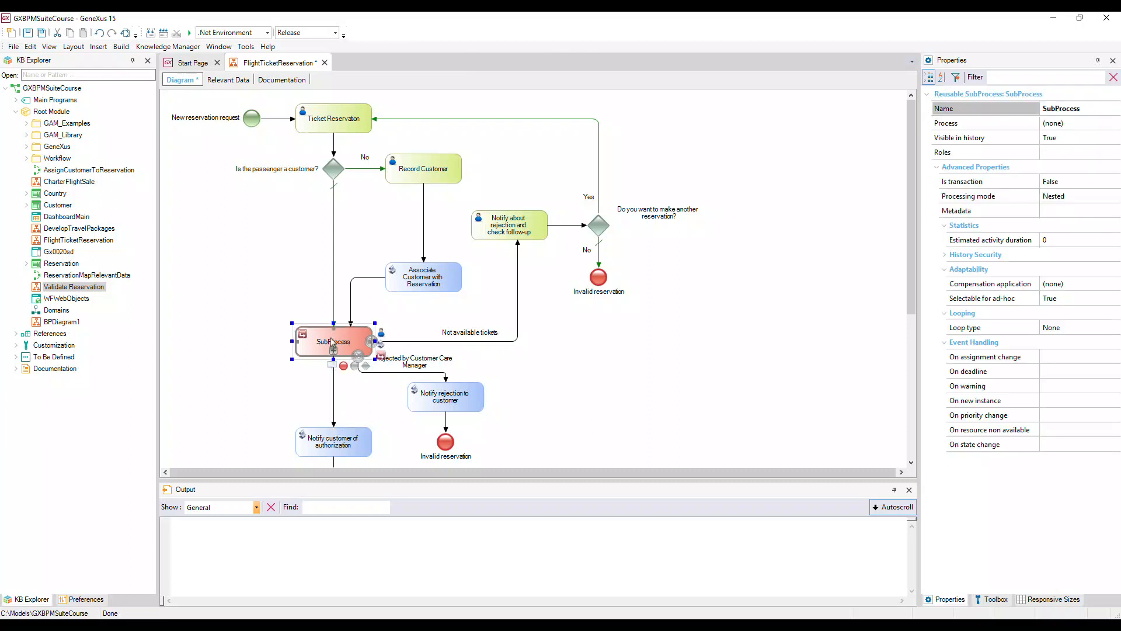
type("Valida")
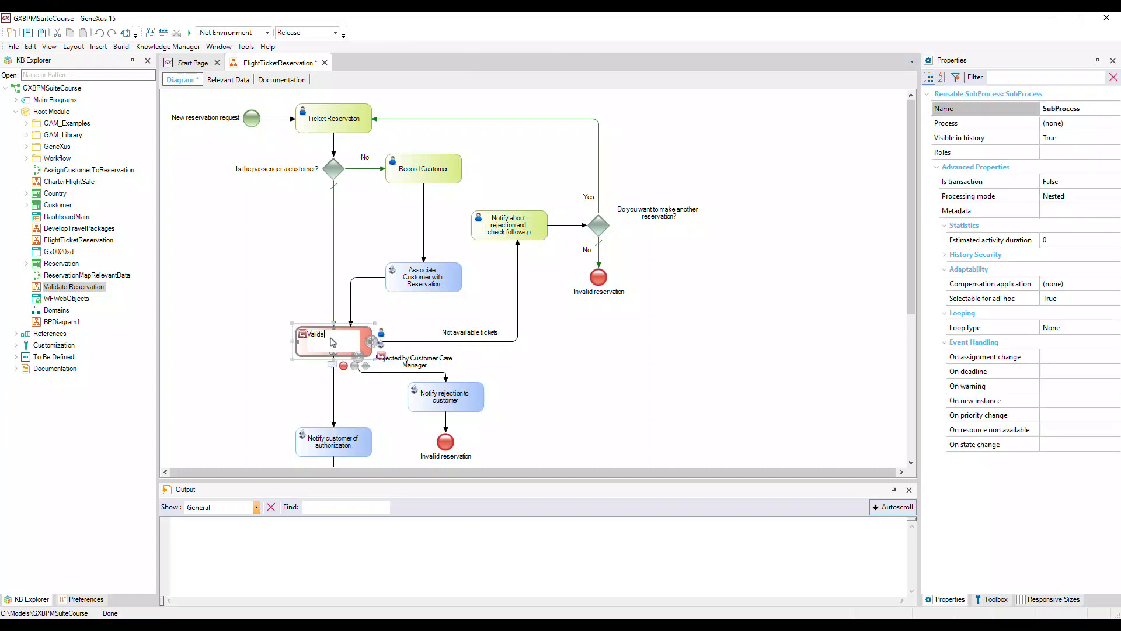
type("te Reservation")
key("Return")
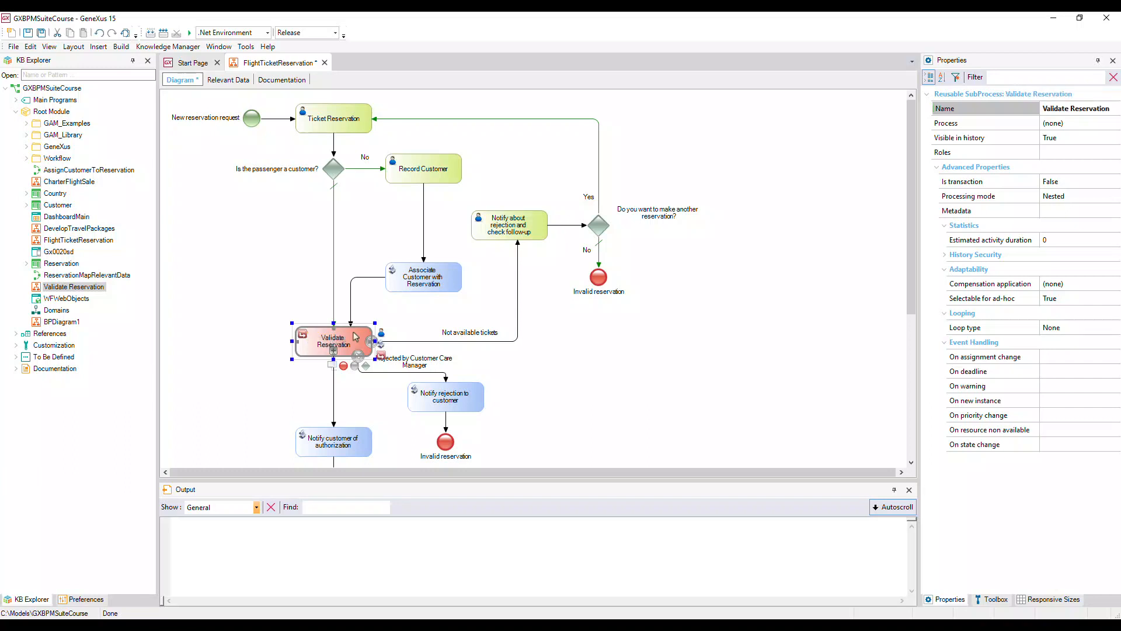
Set the Validate Reservation business process diagram as the process called by the reusable subprocess
left_click(1107, 126)
left_click(1115, 125)
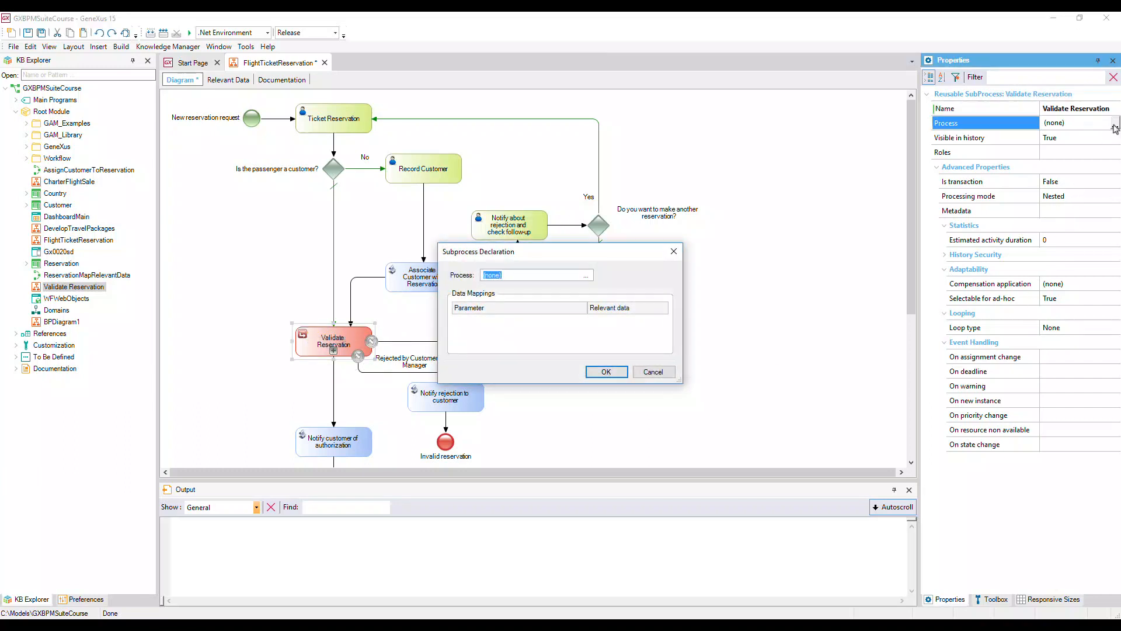
left_click(586, 275)
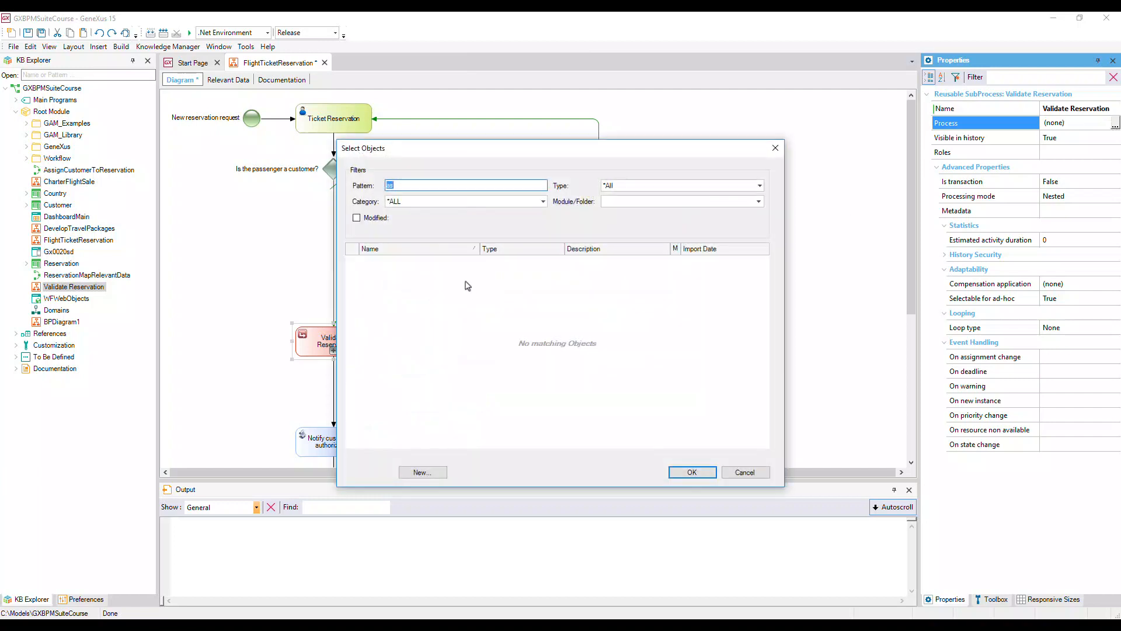
type("va")
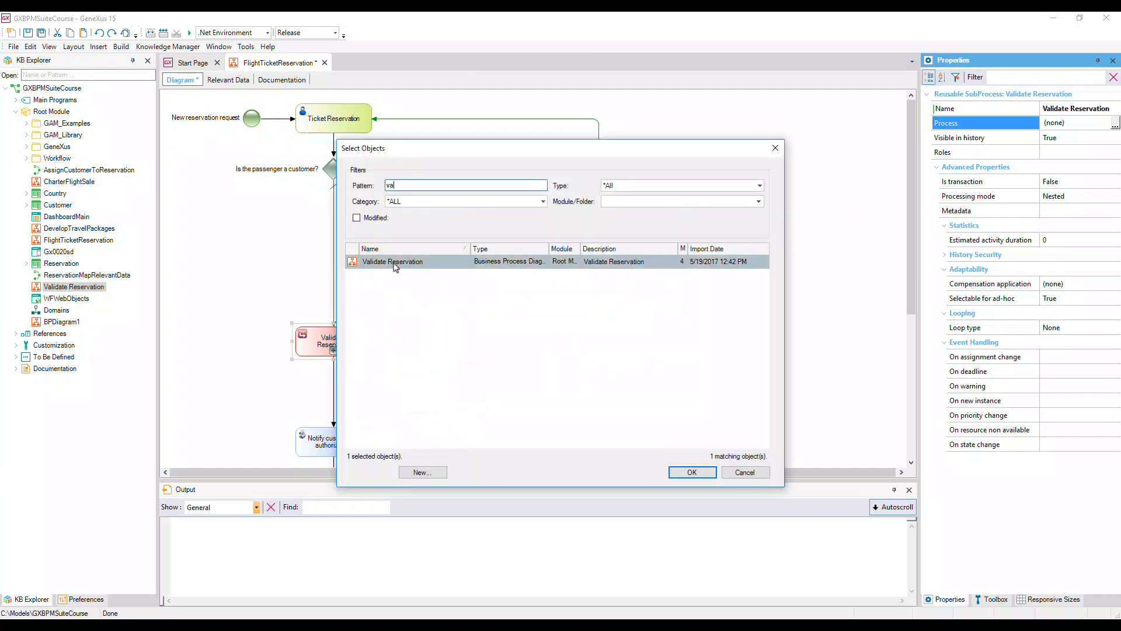
double_click(395, 263)
left_click(606, 371)
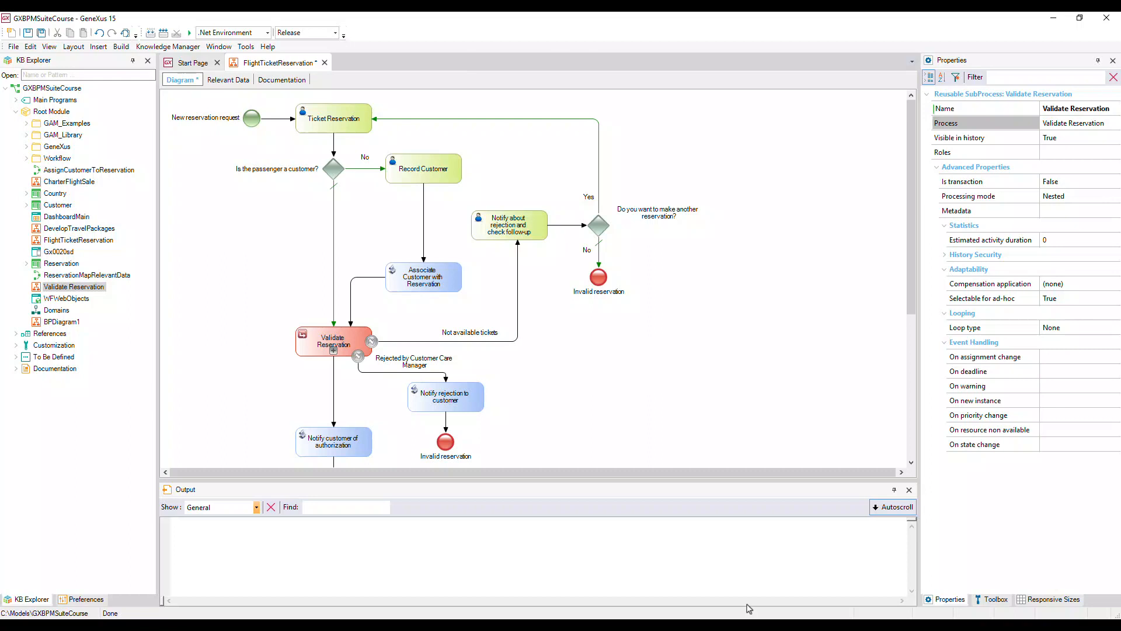
Run the FlightTicketReservation process diagram
right_click(284, 64)
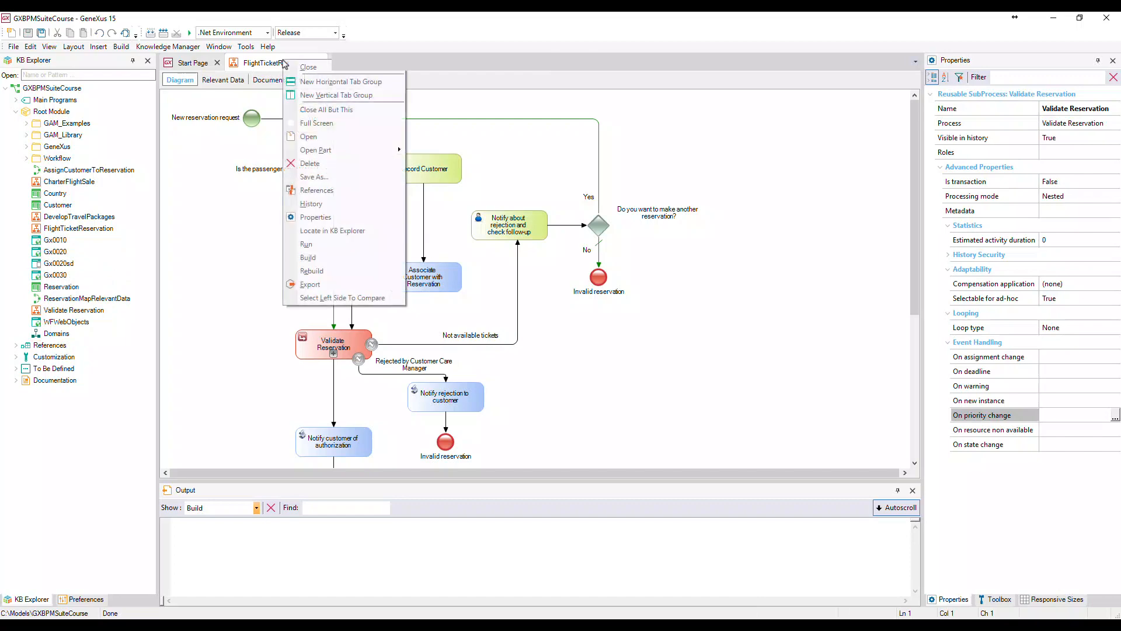
left_click(315, 243)
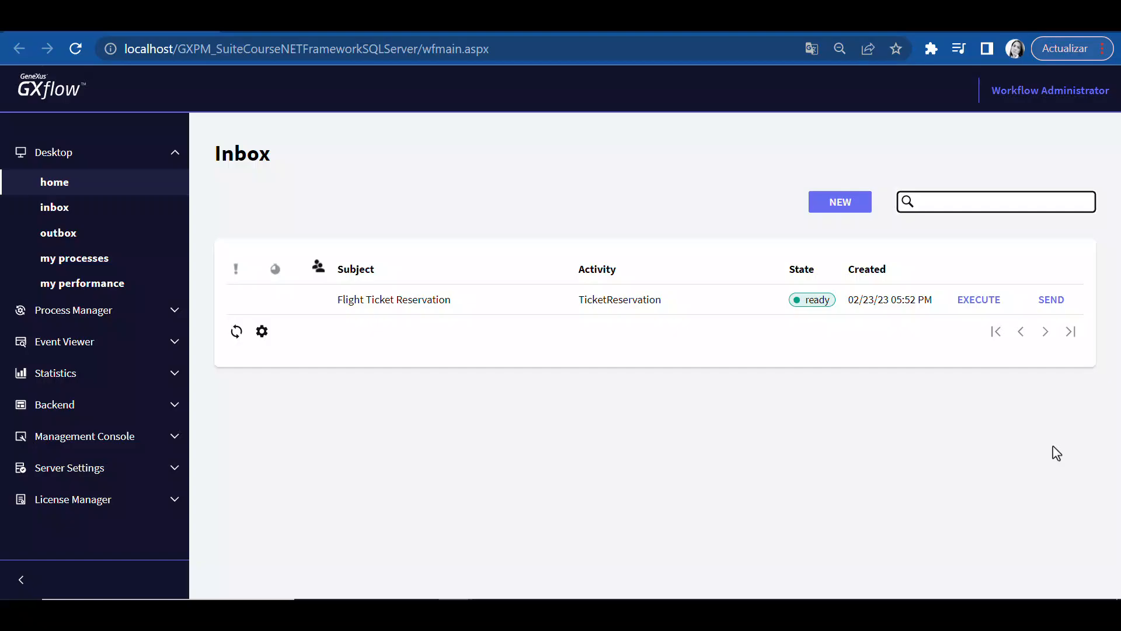
In the GXflow inbox, execute the TicketReservation task with date 02/23/23 and quantity 1, confirm the reservation, and send the task on
left_click(979, 299)
left_click(486, 259)
left_click(493, 397)
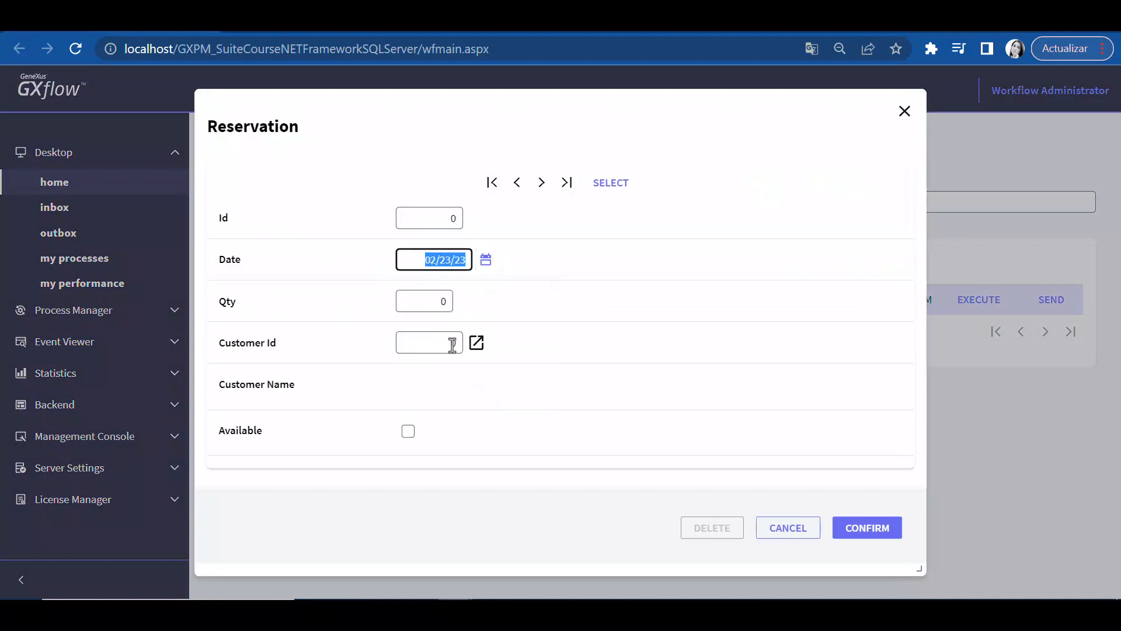
key("Tab")
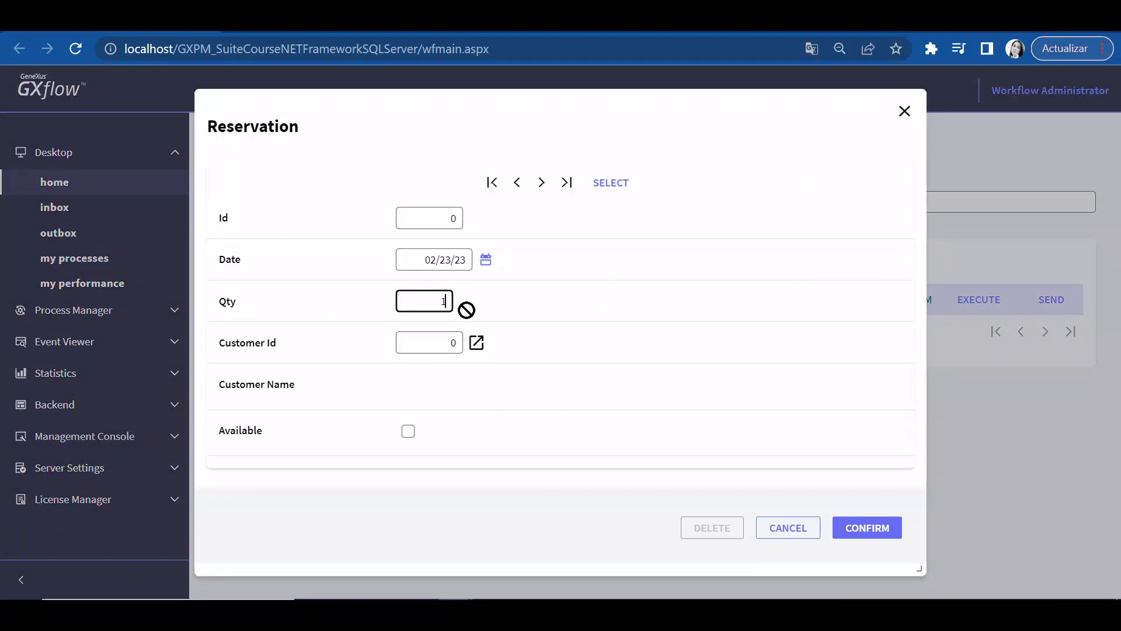
left_click(853, 529)
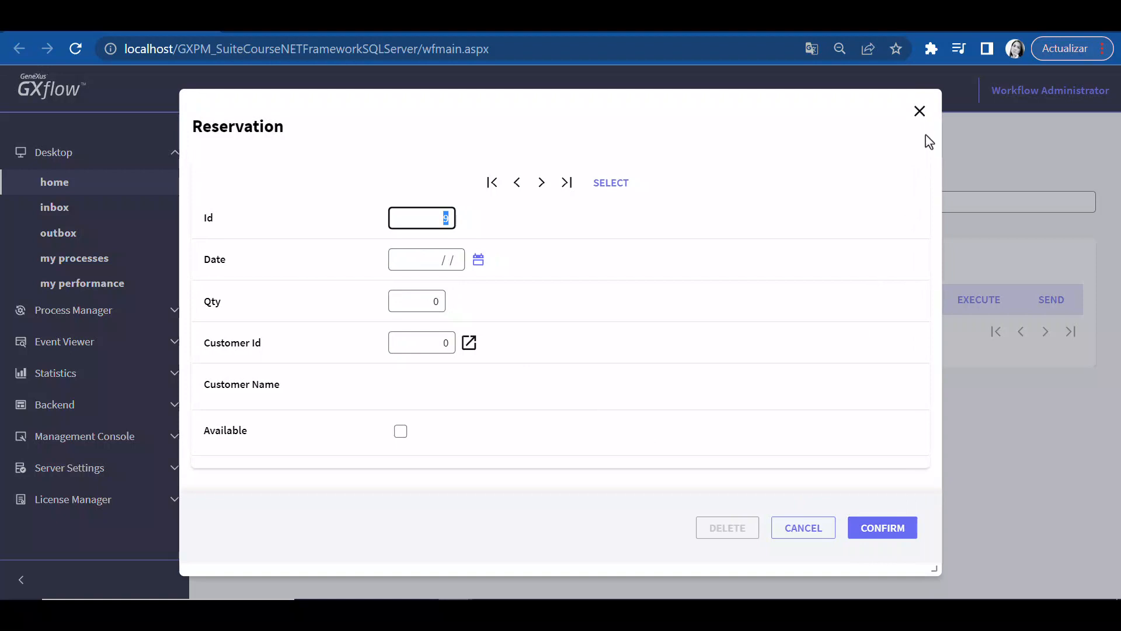
left_click(919, 111)
left_click(1051, 300)
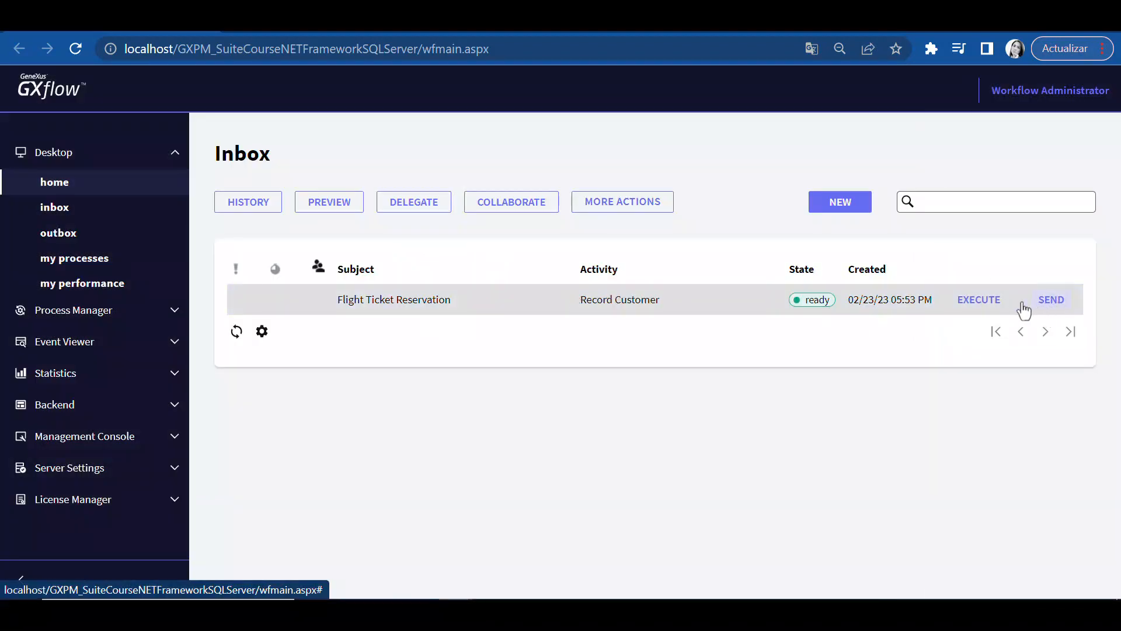
Execute the Record Customer task, save a customer with the full name and phone number, and send the task on
left_click(977, 302)
left_click(657, 223)
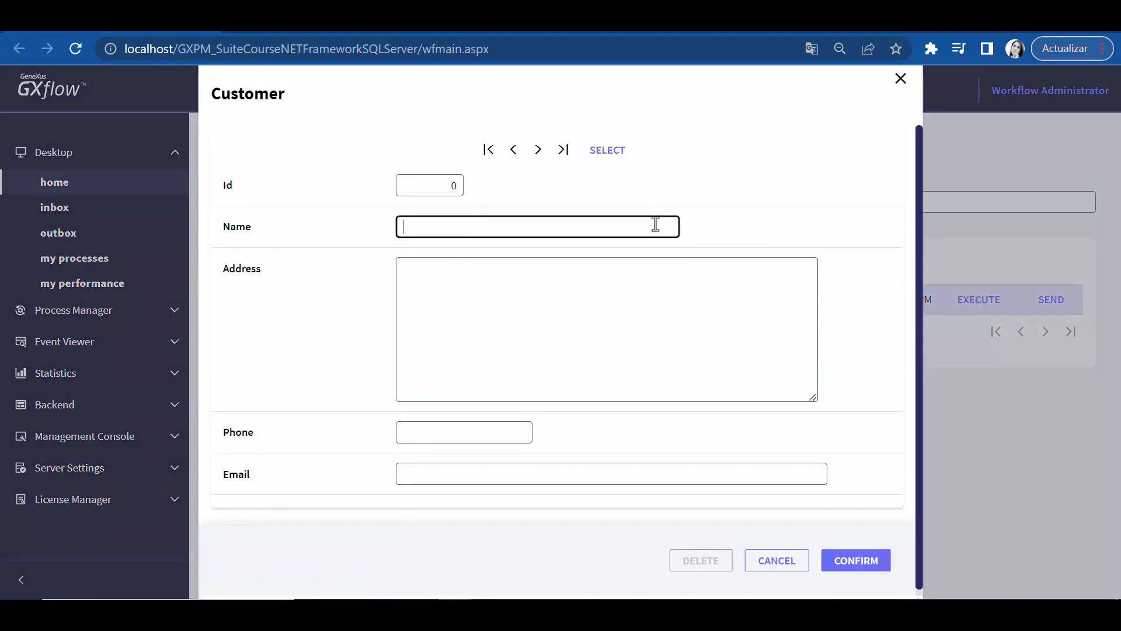
type("Anna Parker")
left_click(464, 435)
type("555-3446")
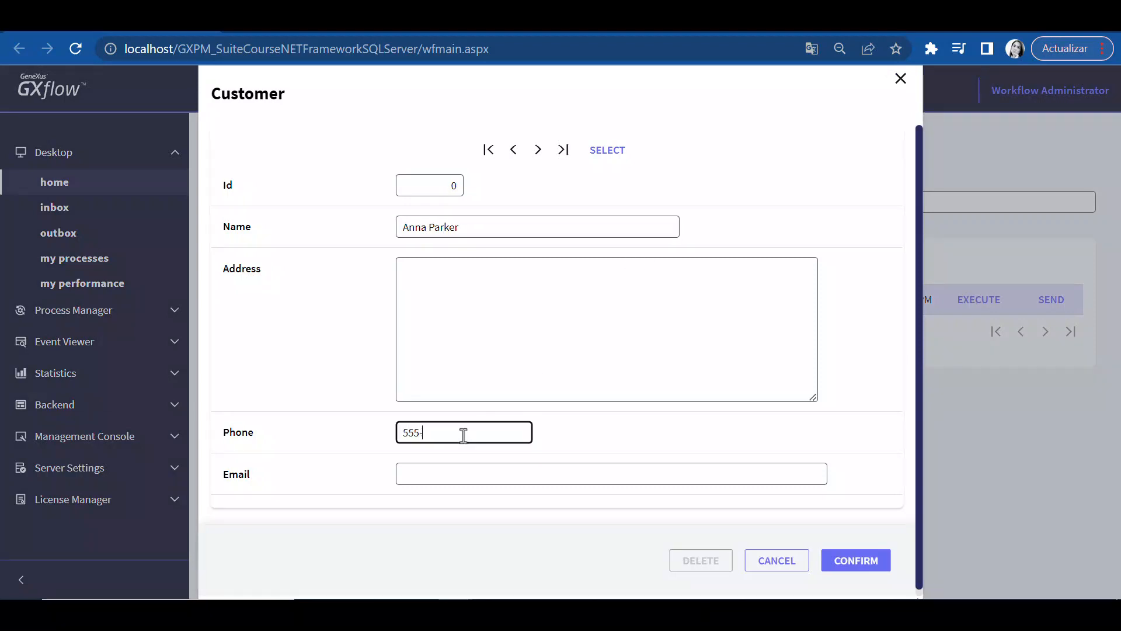
left_click(864, 561)
left_click(902, 80)
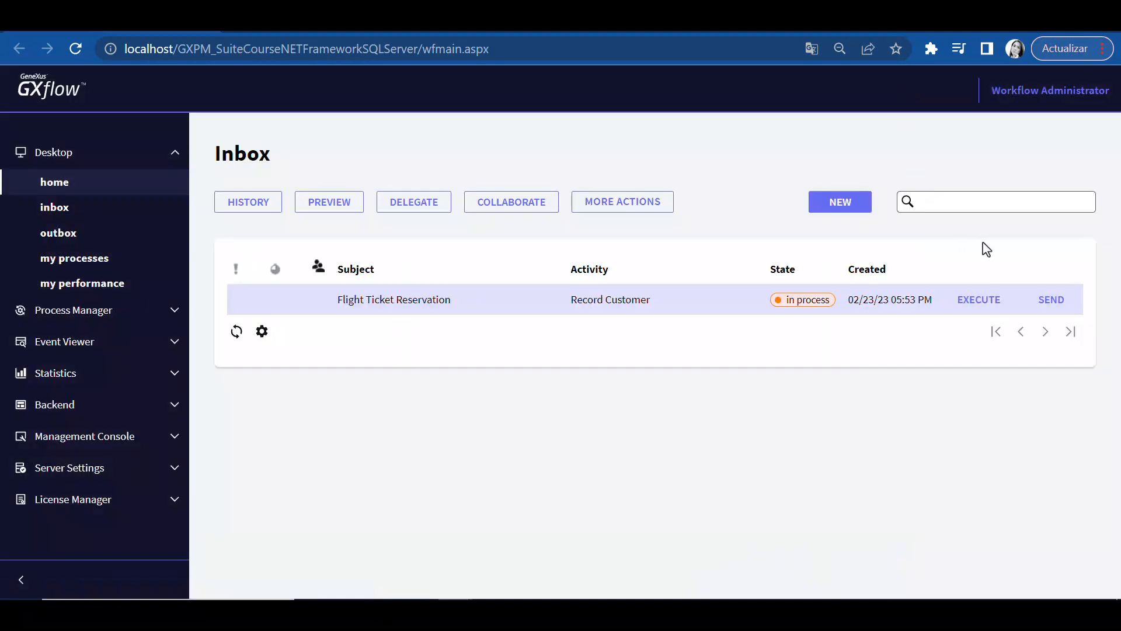
left_click(1050, 304)
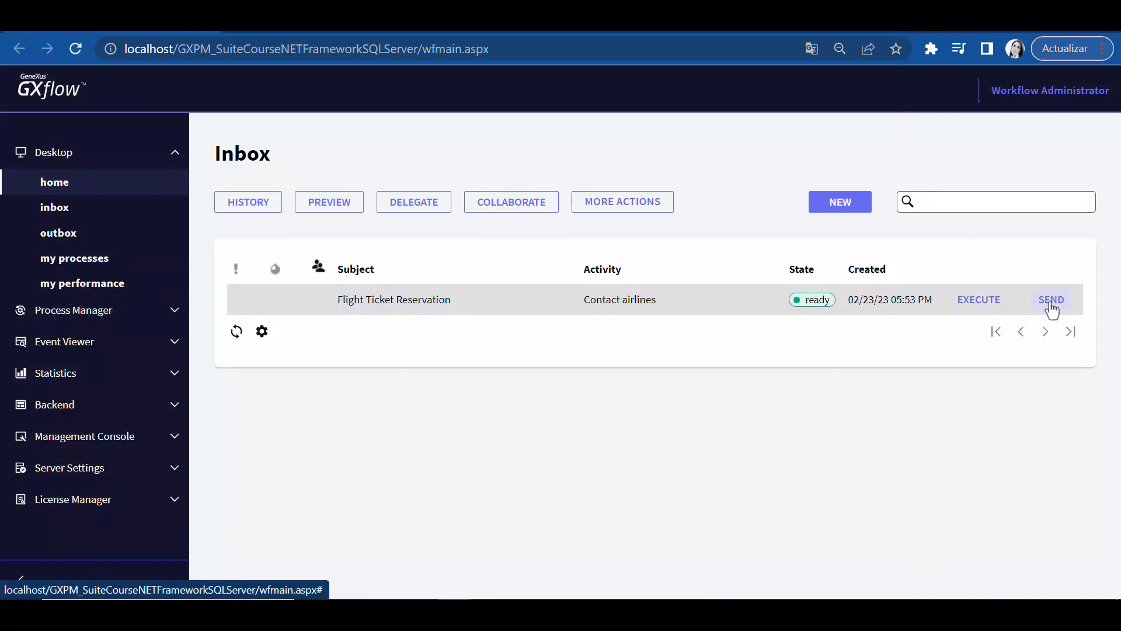